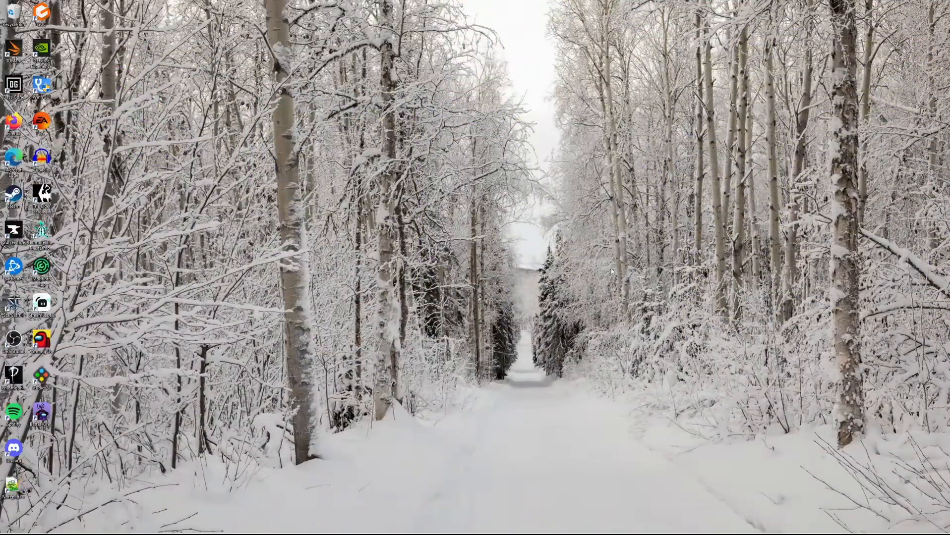
# - Open the AppData Roaming folder by running %appdata%
pyautogui.press('super+r')
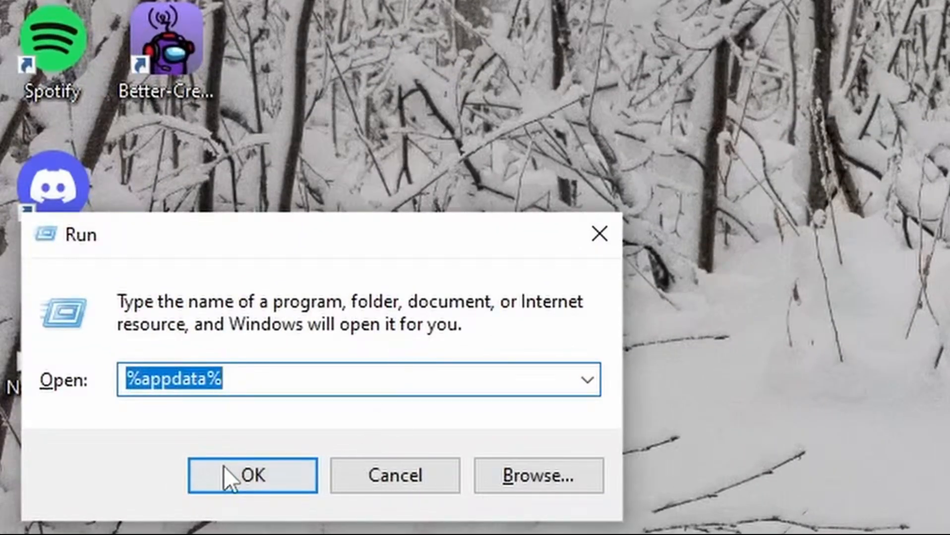
pyautogui.click(271, 392)
pyautogui.moveTo(271, 391); pyautogui.dragTo(141, 393)
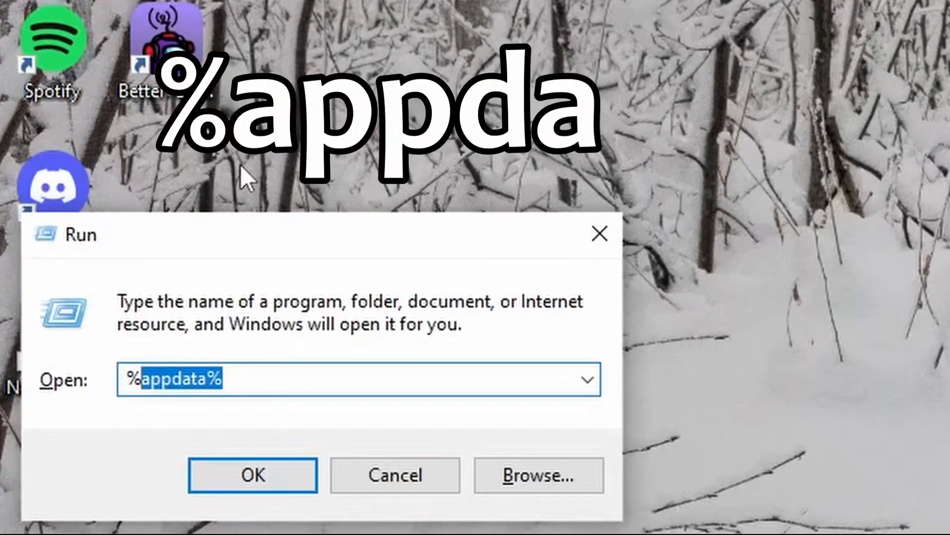
pyautogui.moveTo(240, 388); pyautogui.dragTo(123, 396)
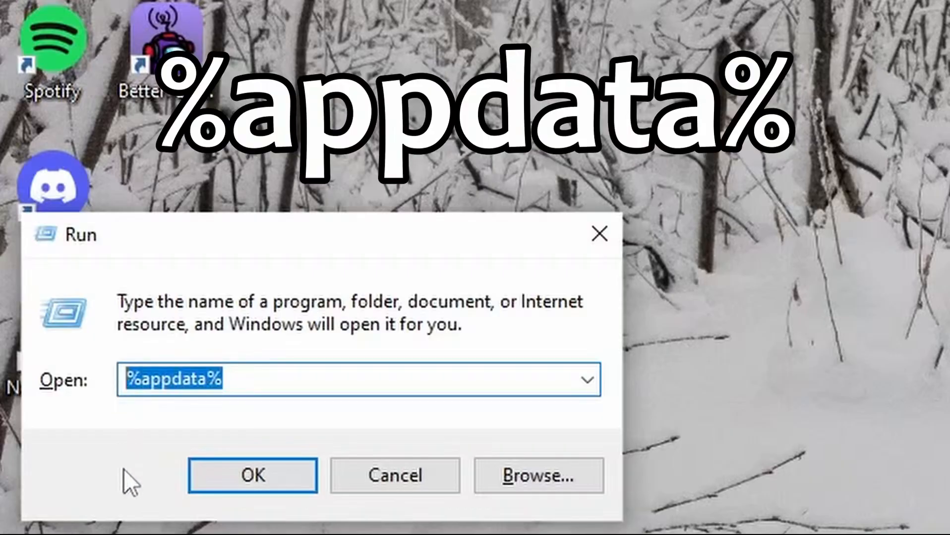
pyautogui.click(269, 489)
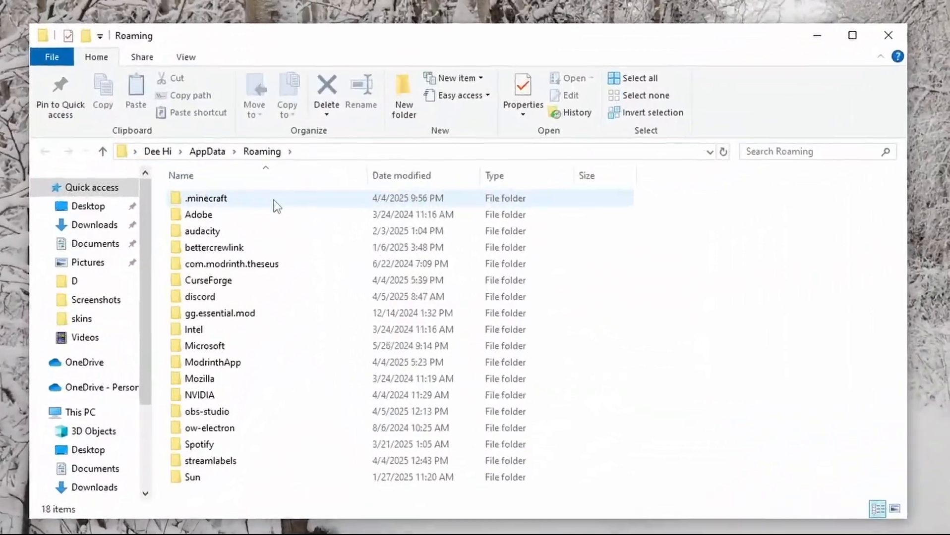
# - Go into .minecraft, assets, indexes and open the JSON file named 24
pyautogui.click(274, 199)
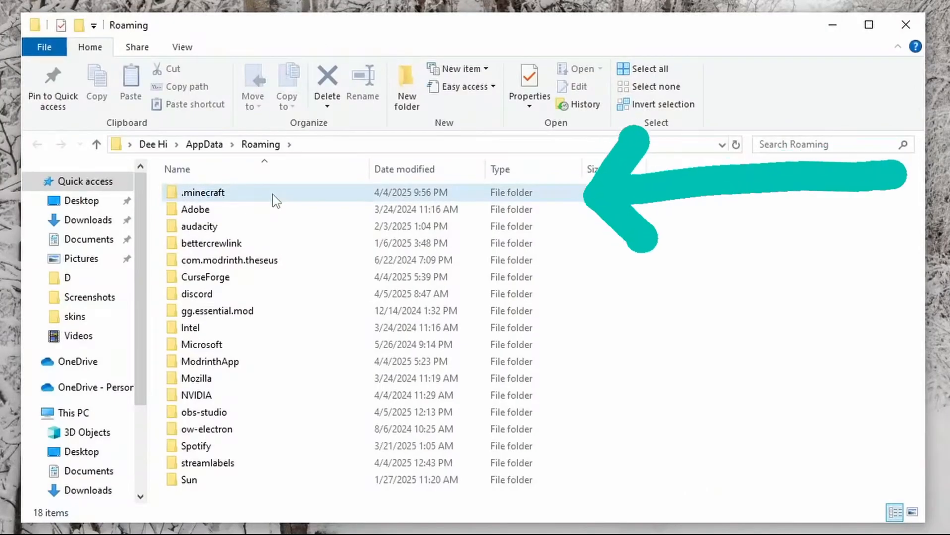
pyautogui.doubleClick(272, 195)
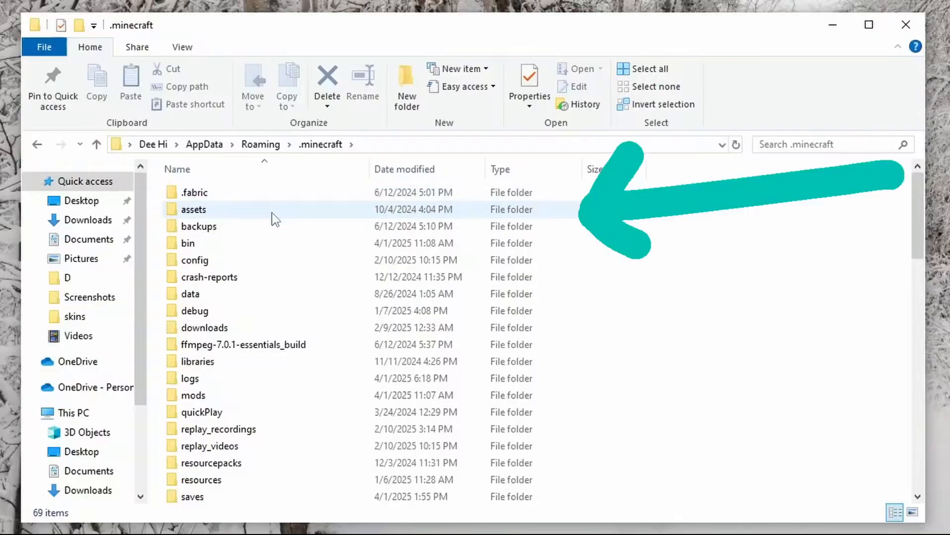
pyautogui.doubleClick(272, 213)
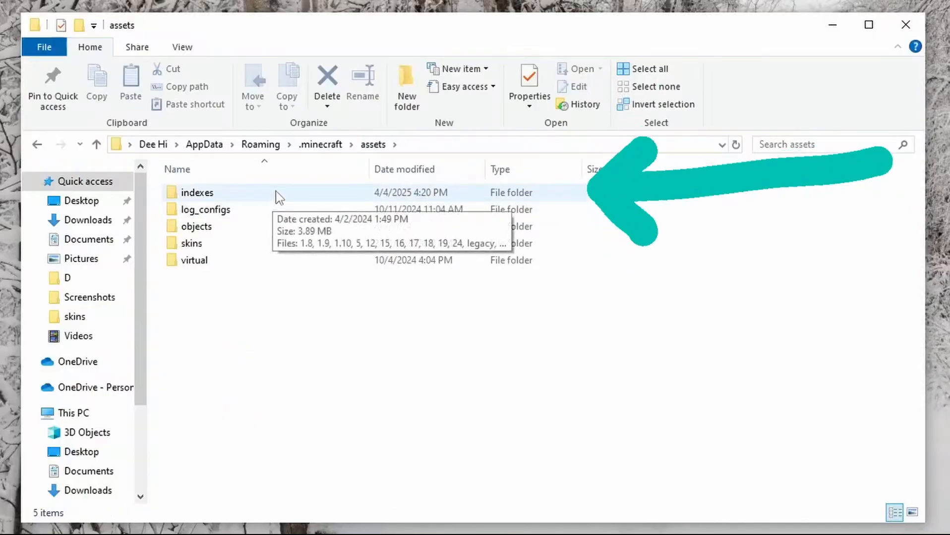
pyautogui.doubleClick(277, 192)
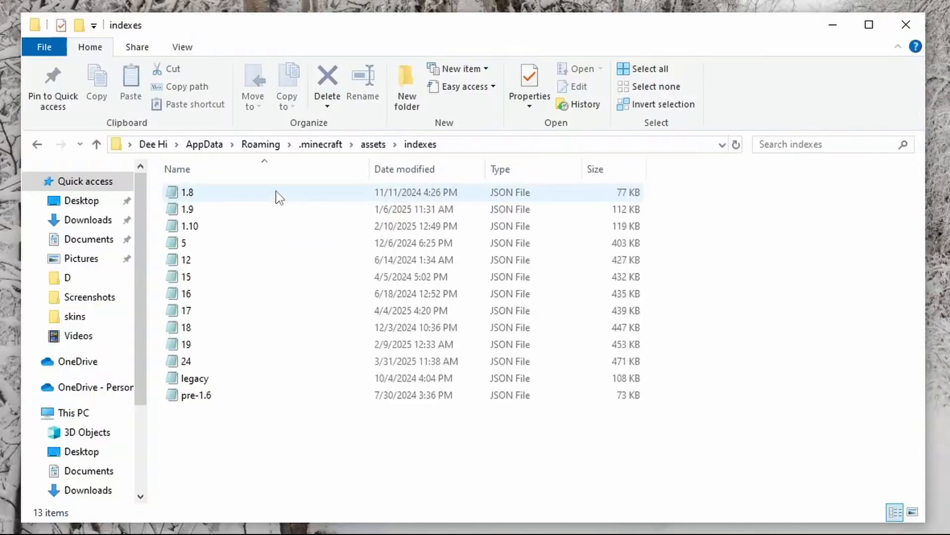
pyautogui.doubleClick(231, 362)
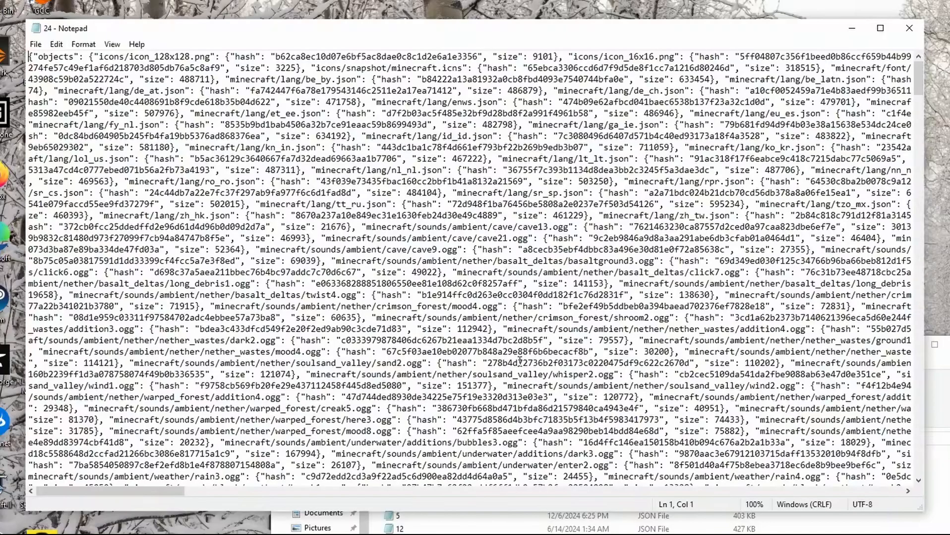
# - Search the text downward for "frog" and examine the minecraft/sounds/mob/frog/death1.ogg entry from its path to its closing comma
pyautogui.hotkey('ctrl', 'f')
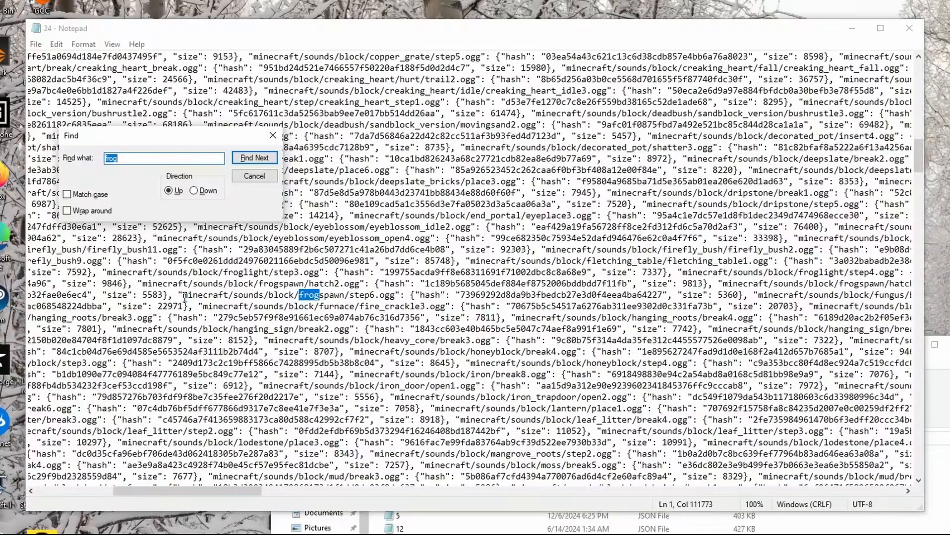
pyautogui.moveTo(179, 296); pyautogui.dragTo(205, 295)
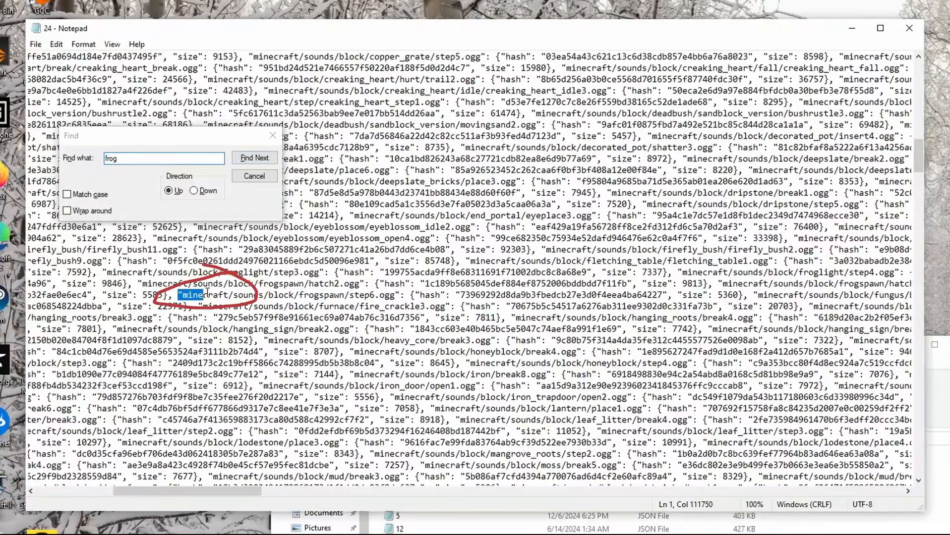
pyautogui.click(193, 191)
pyautogui.click(254, 158)
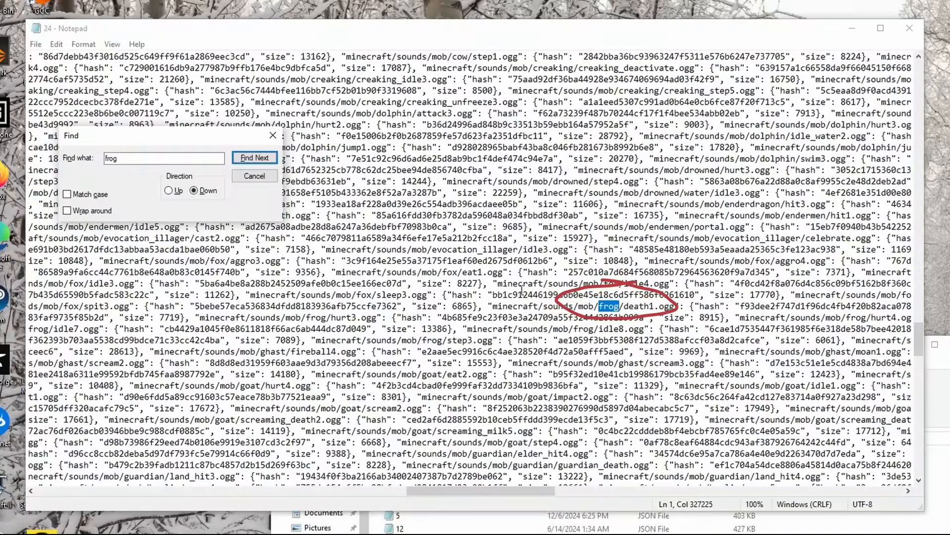
pyautogui.moveTo(492, 306); pyautogui.dragTo(540, 305)
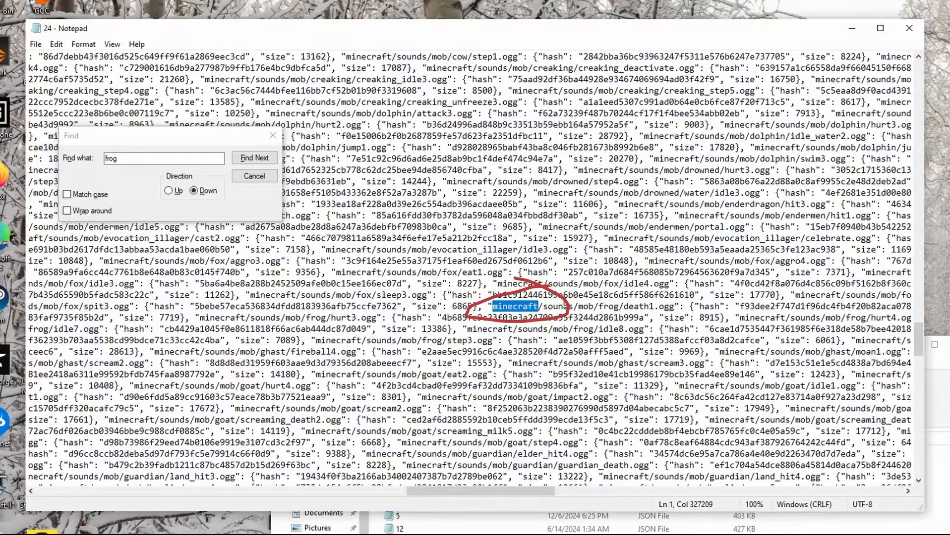
pyautogui.moveTo(521, 491); pyautogui.dragTo(570, 491)
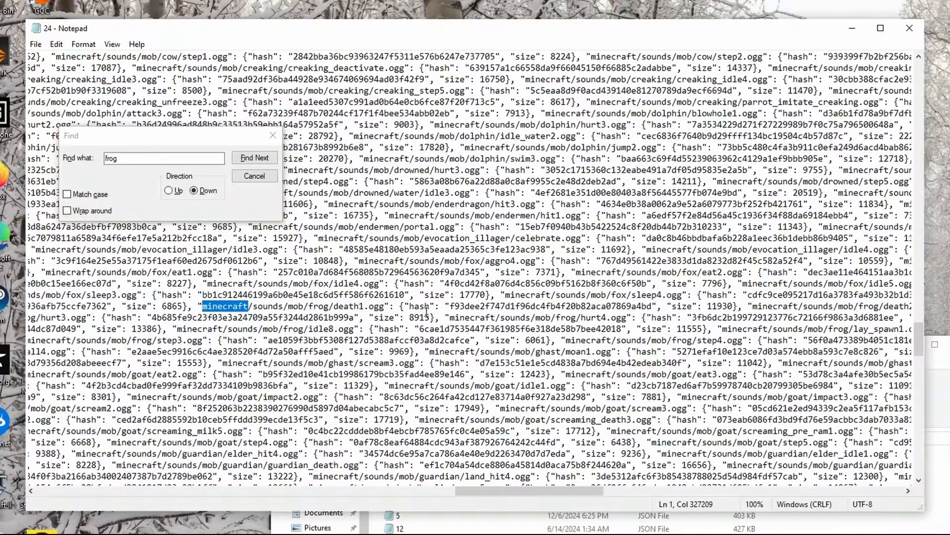
pyautogui.moveTo(743, 308); pyautogui.dragTo(739, 309)
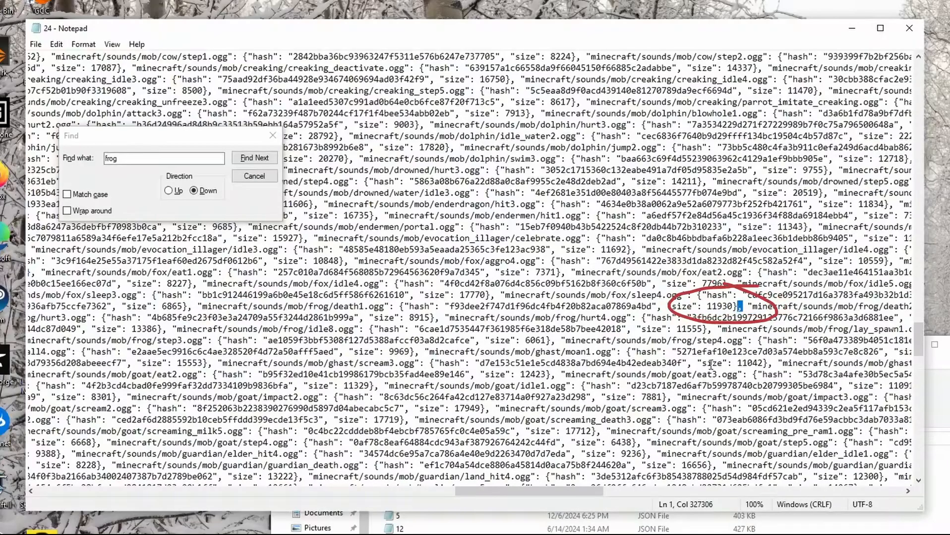
pyautogui.moveTo(334, 307); pyautogui.dragTo(385, 308)
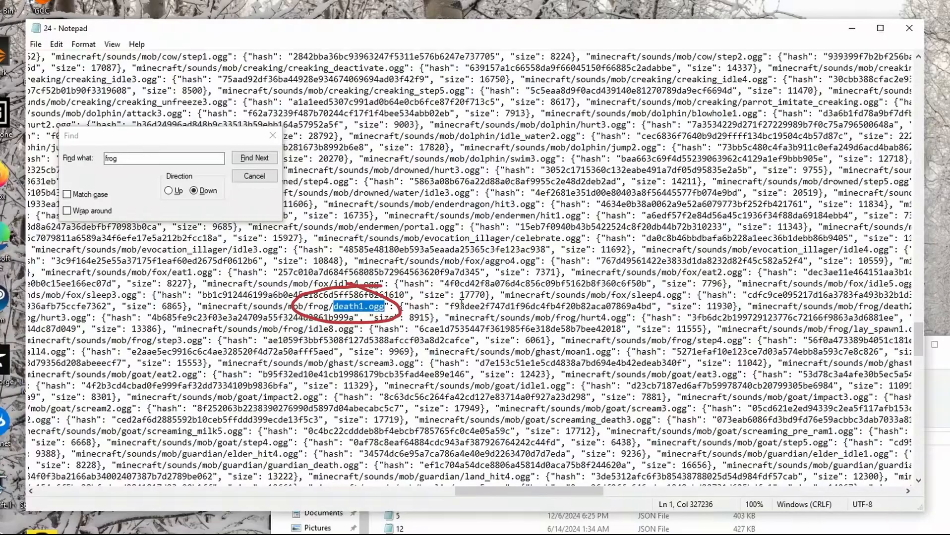
# - Step through the following "frog" matches to the minecraft/sounds/mob/frog/idle1.ogg entry
pyautogui.click(268, 158)
pyautogui.click(268, 157)
pyautogui.click(268, 158)
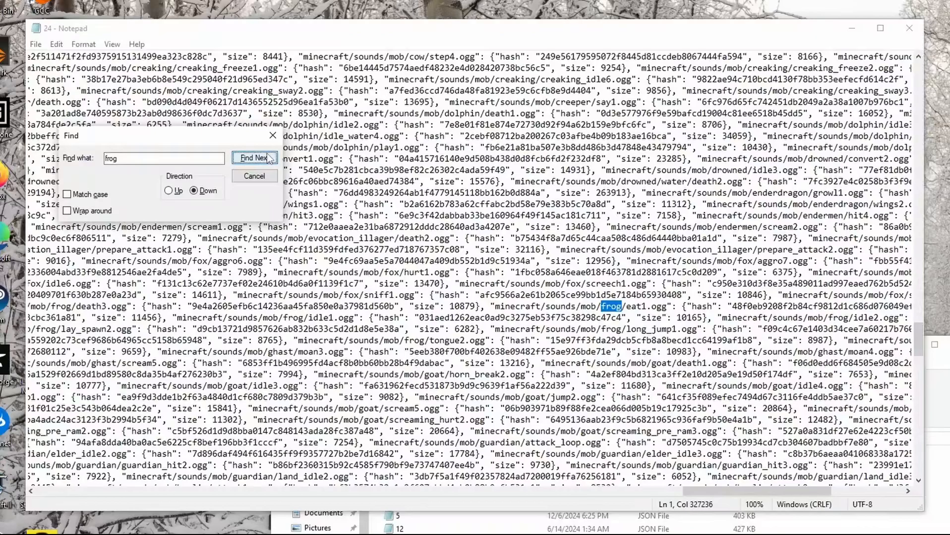
pyautogui.click(268, 158)
pyautogui.click(268, 157)
pyautogui.click(268, 158)
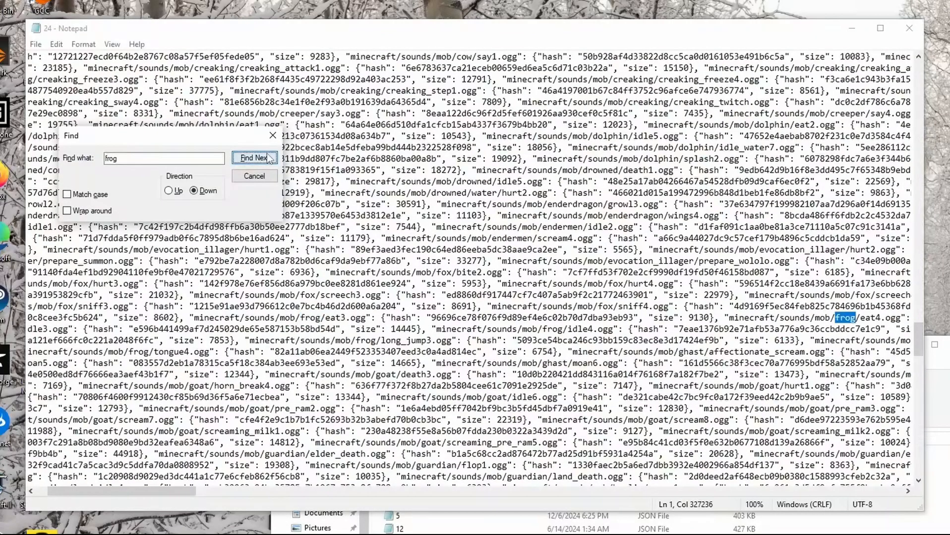
pyautogui.click(269, 158)
pyautogui.click(268, 158)
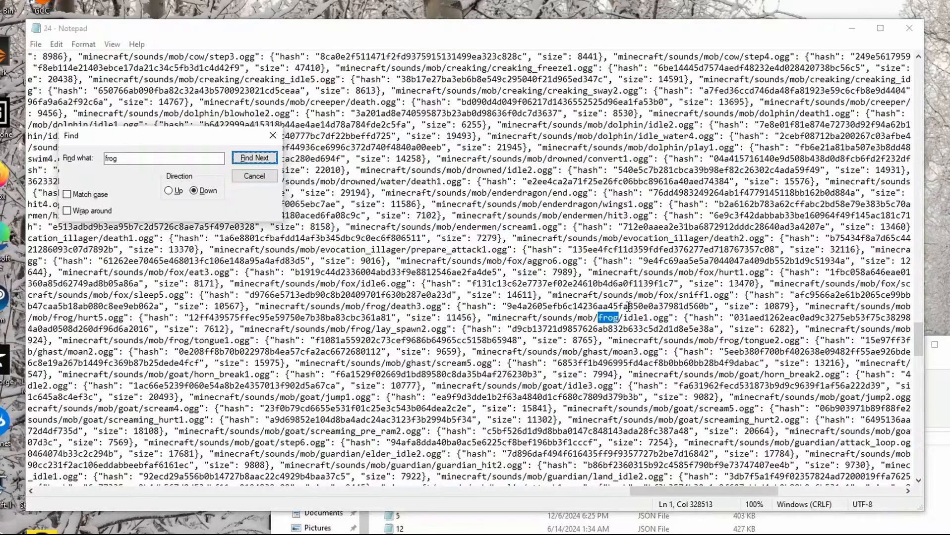
# - Select and copy the full hash value of the frog/idle1.ogg entry, without its quotation marks
pyautogui.moveTo(726, 490); pyautogui.dragTo(758, 485)
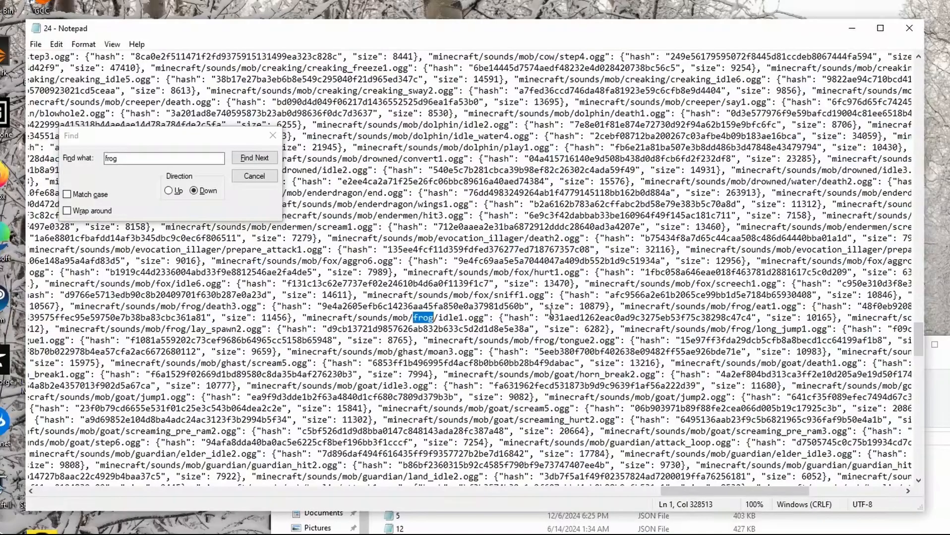
pyautogui.doubleClick(513, 319)
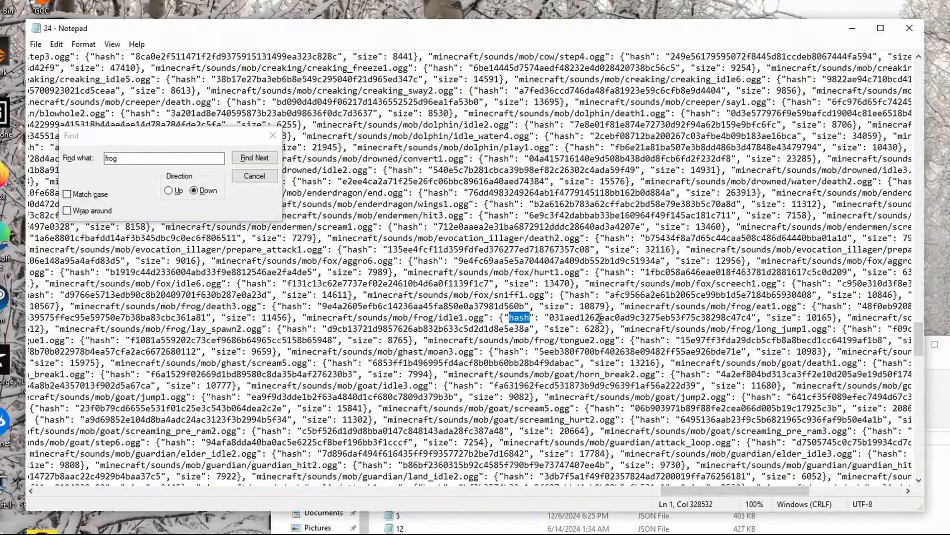
pyautogui.moveTo(547, 318); pyautogui.dragTo(751, 318)
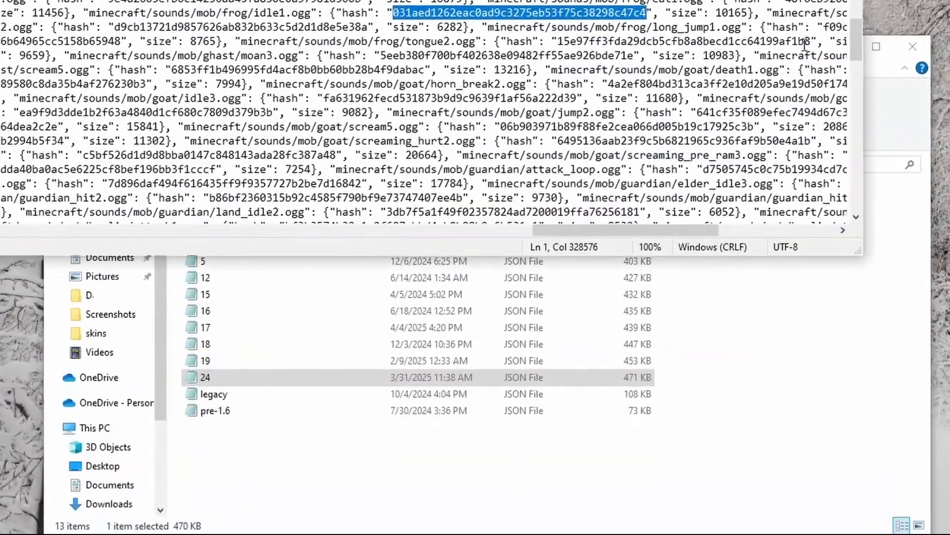
# - Search the assets folder for 031aed1262eac0ad9c3275eb53f75c38298c47c4 and copy the matching file into the minecraft sounds folder in Documents
pyautogui.click(706, 412)
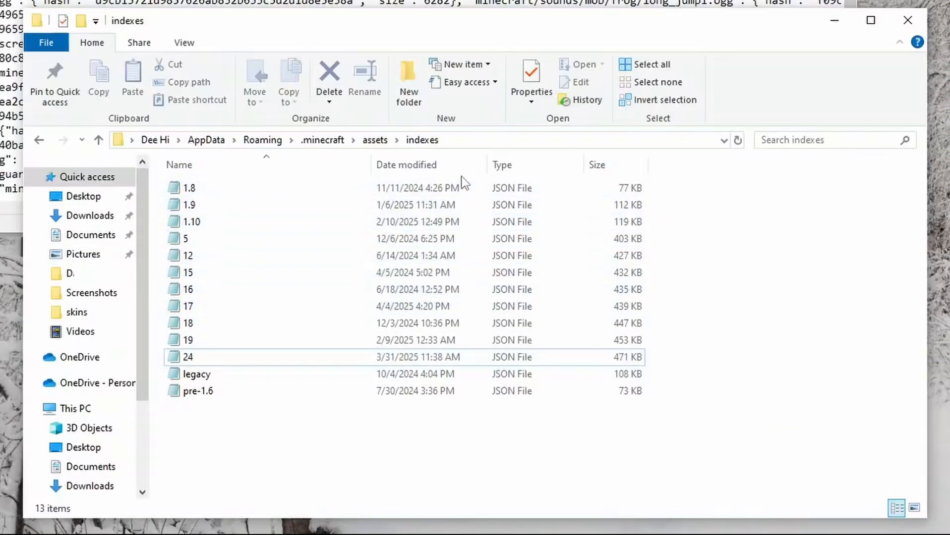
pyautogui.click(375, 144)
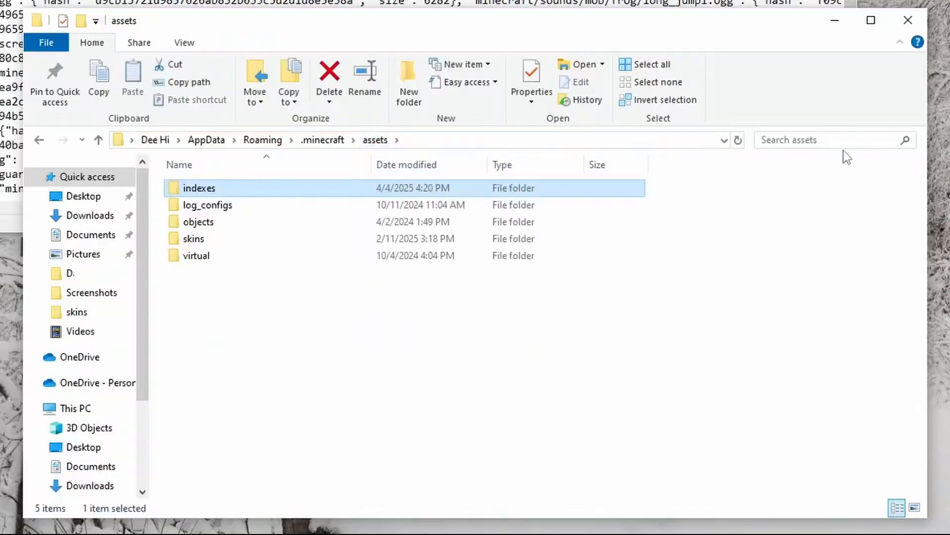
pyautogui.click(849, 142)
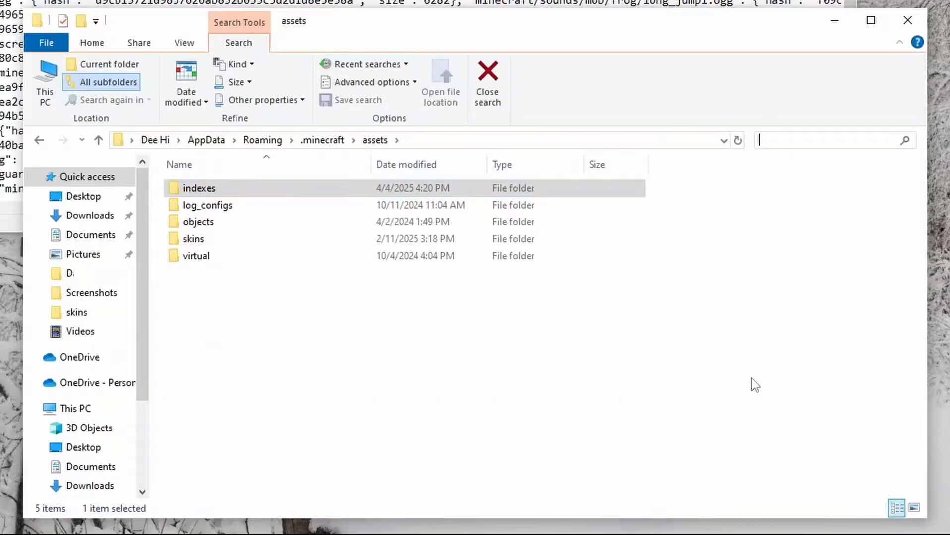
pyautogui.write('031aed1262eac0ad9c3275eb53f75c38298c47c4')
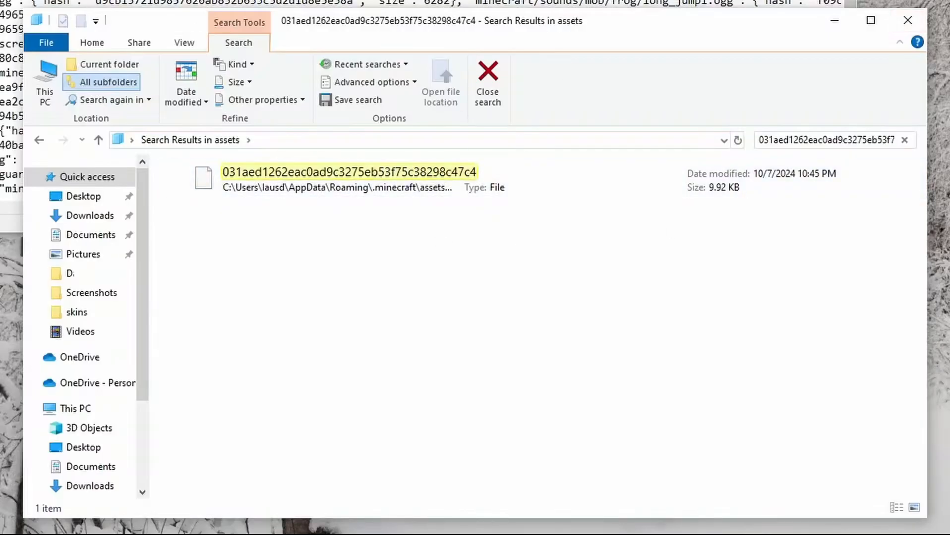
pyautogui.press('Down')
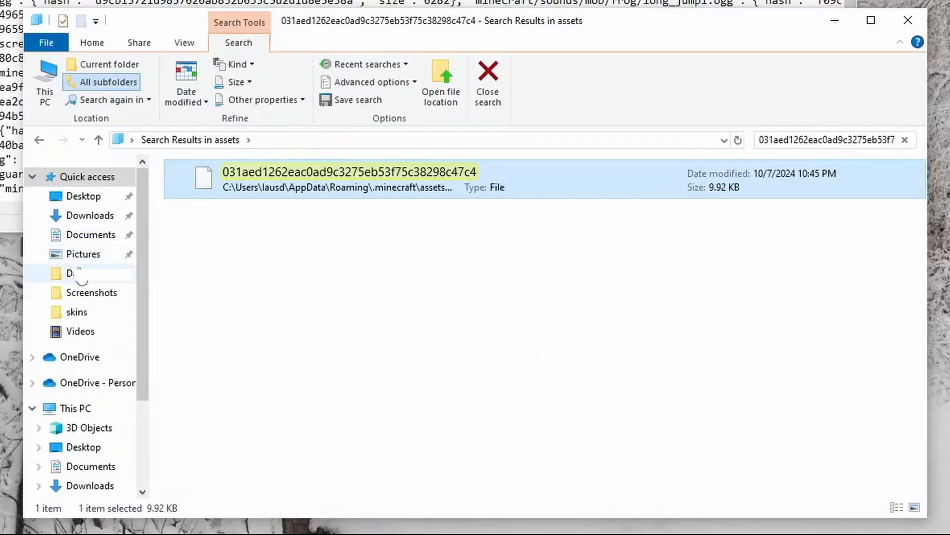
pyautogui.hotkey('alt', 'Tab')
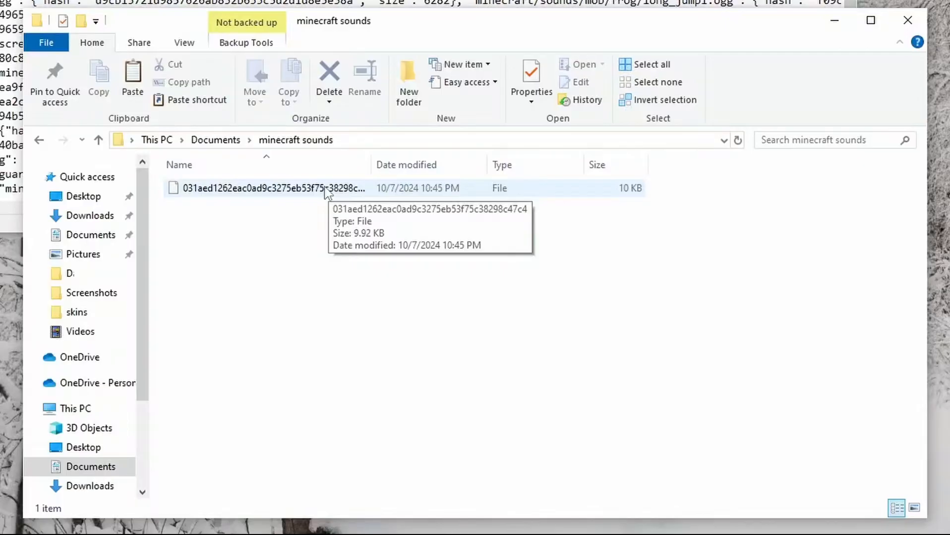
# - Append the .ogg extension to the copied file in the minecraft sounds folder and rename it "frog idle 1"
pyautogui.click(325, 188)
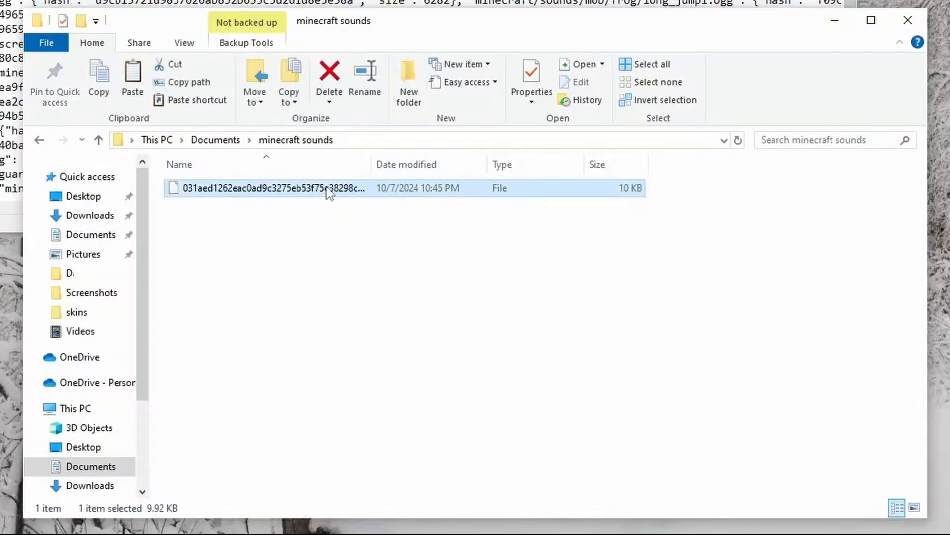
pyautogui.rightClick(325, 188)
pyautogui.click(383, 453)
pyautogui.click(388, 189)
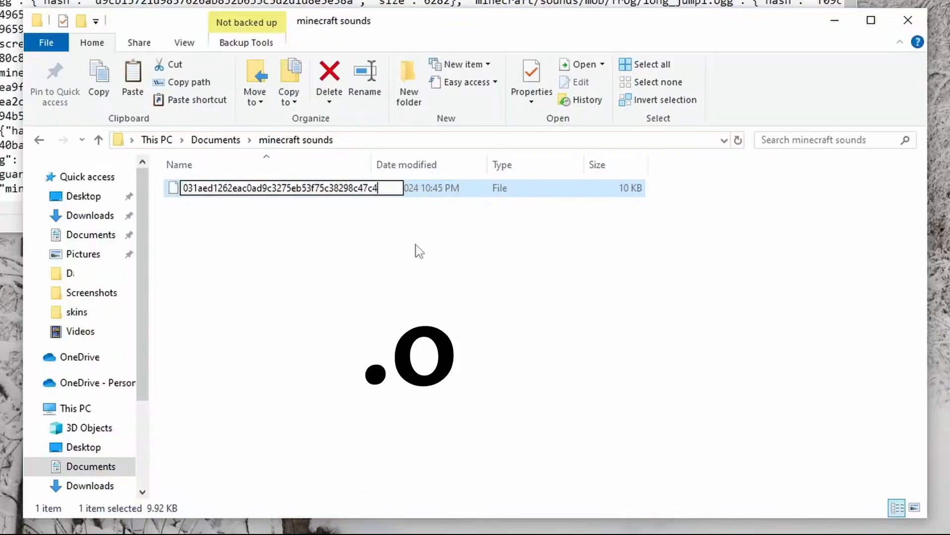
pyautogui.write('.ogg')
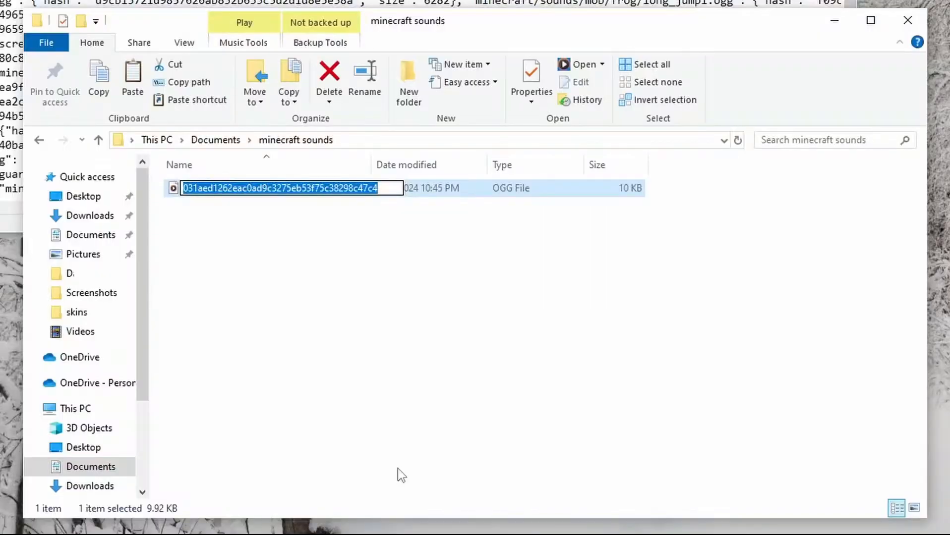
pyautogui.write('frog idle 1')
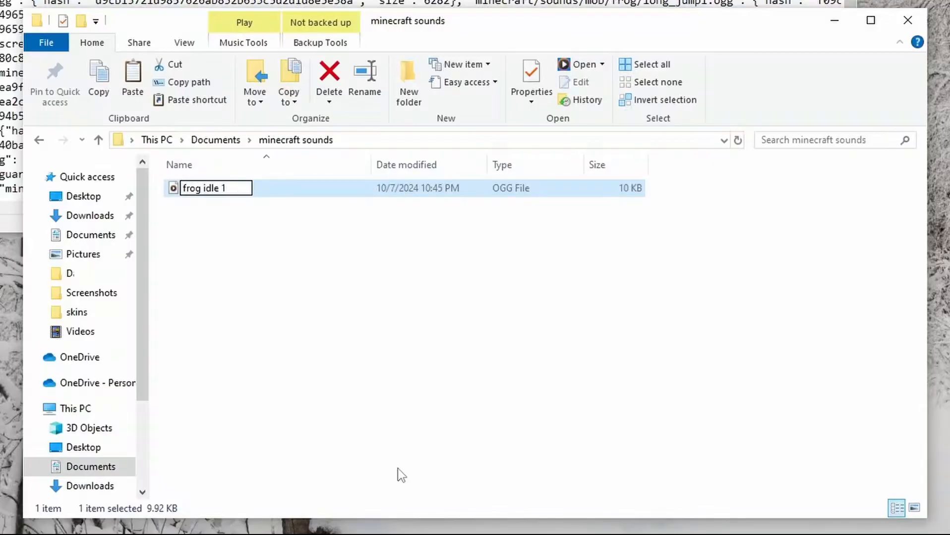
pyautogui.click(361, 390)
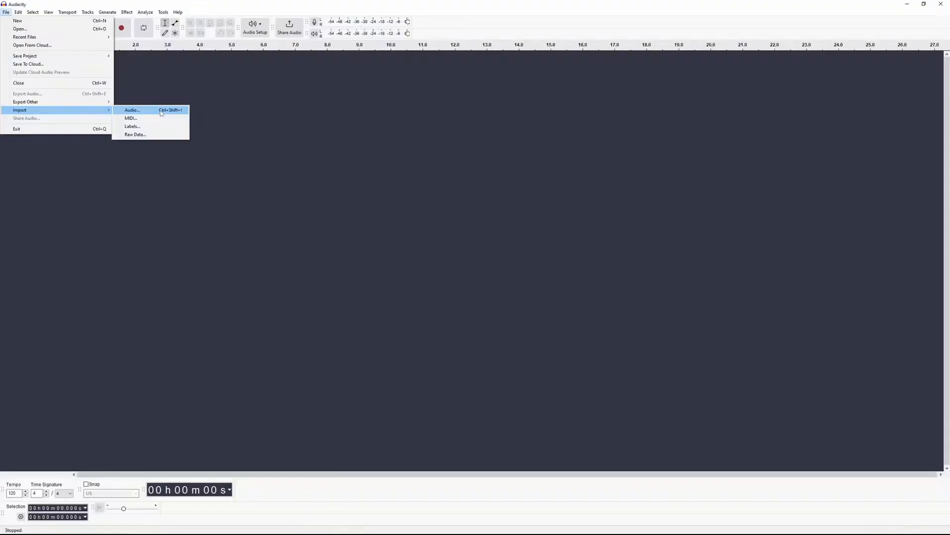
# - In Audacity, import the frog idle 1 audio file from the minecraft sounds folder
pyautogui.click(161, 111)
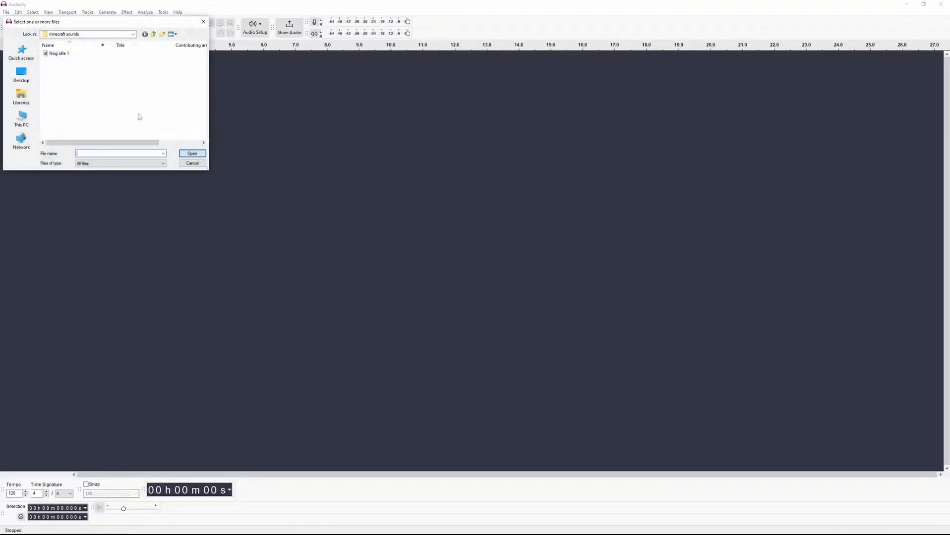
pyautogui.doubleClick(62, 53)
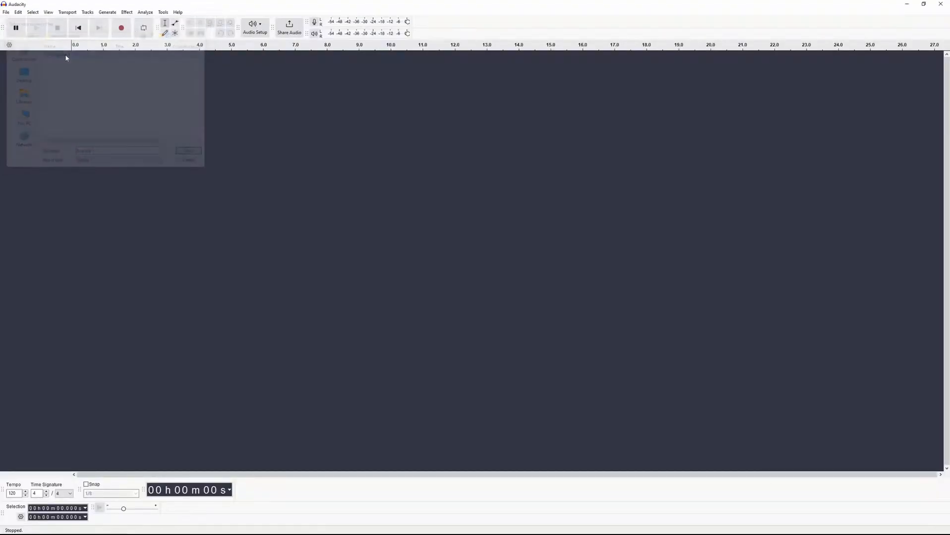
# - Export the entire project to the computer as frog idle 1.mp3 in MP3 format, mono at 48000 Hz
pyautogui.hotkey('ctrl', 'shift', 'e')
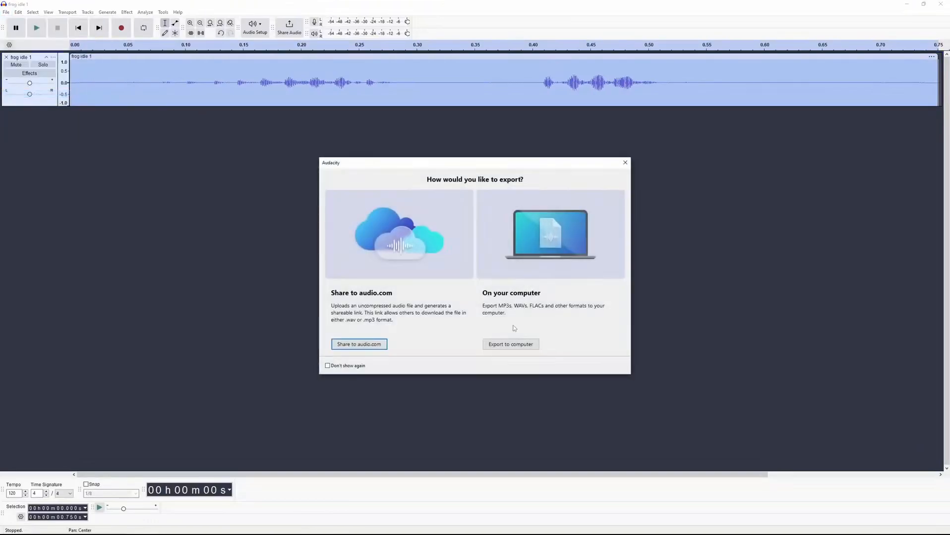
pyautogui.click(512, 344)
pyautogui.click(548, 212)
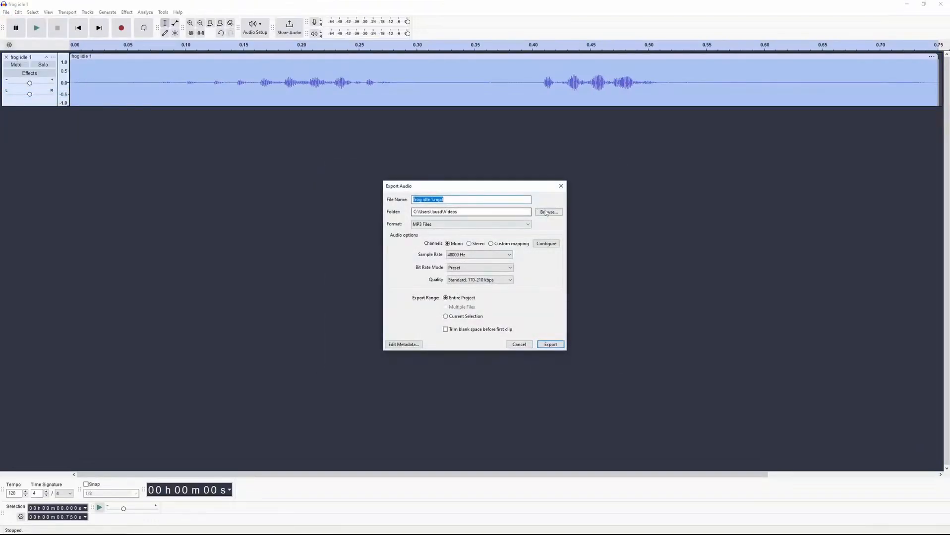
pyautogui.click(561, 347)
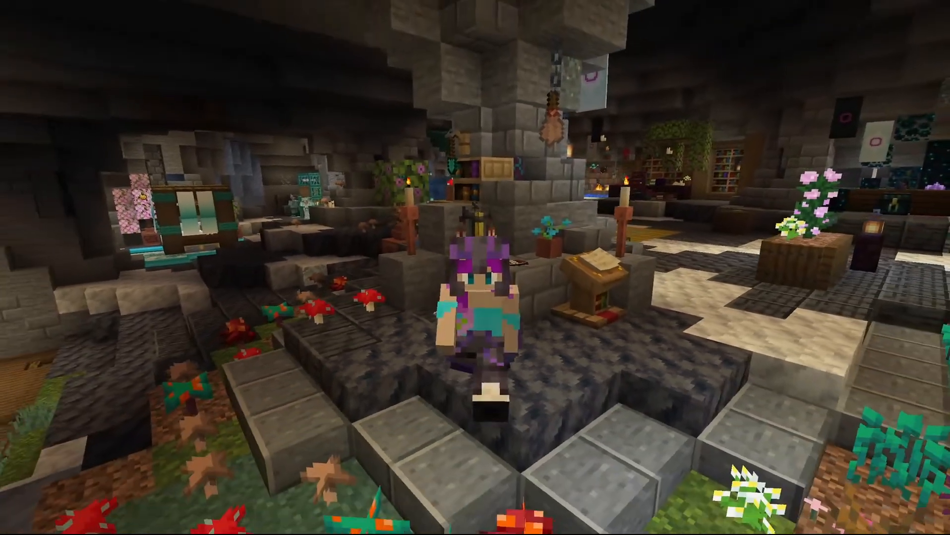